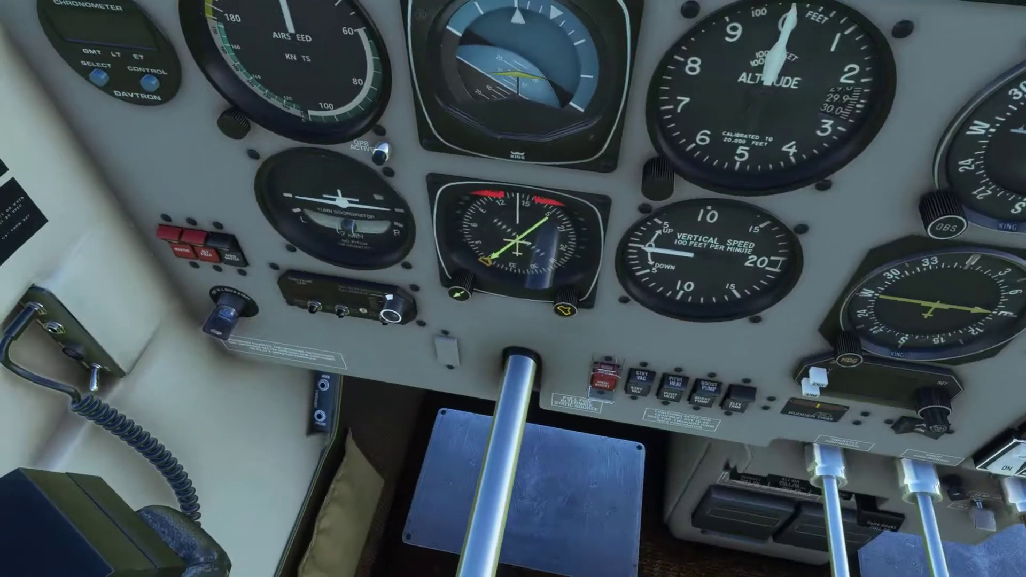
# - Recentre the cockpit camera to the pilot's seat view with Ctrl+Space
pyautogui.hotkey('ctrl', 'space')
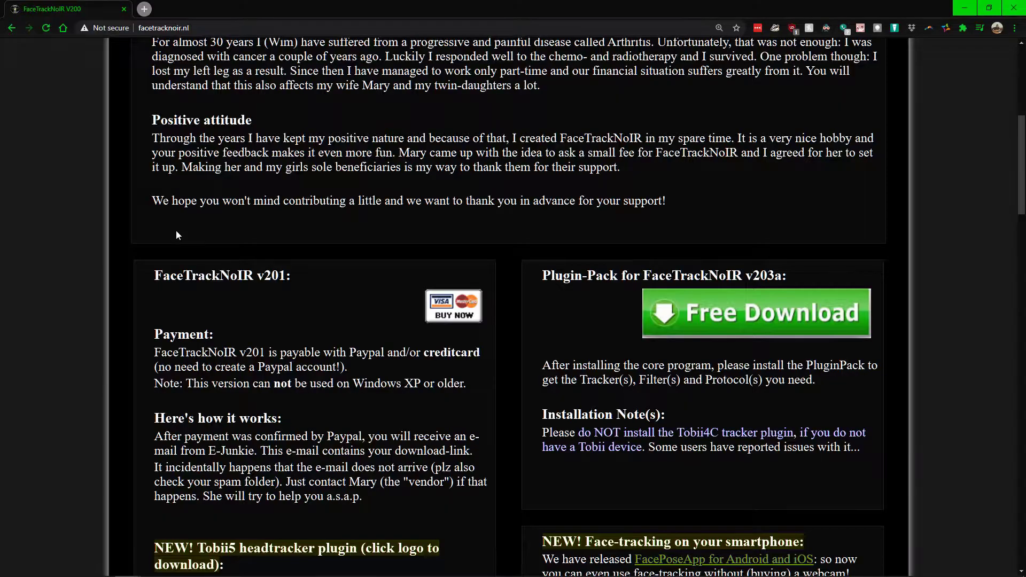
# - Browse the Plugin-Pack and Tobii5 sections of facetracknoir.nl, then minimize the browser
pyautogui.scroll(7, 187, 227)
pyautogui.scroll(-7, 64, 276)
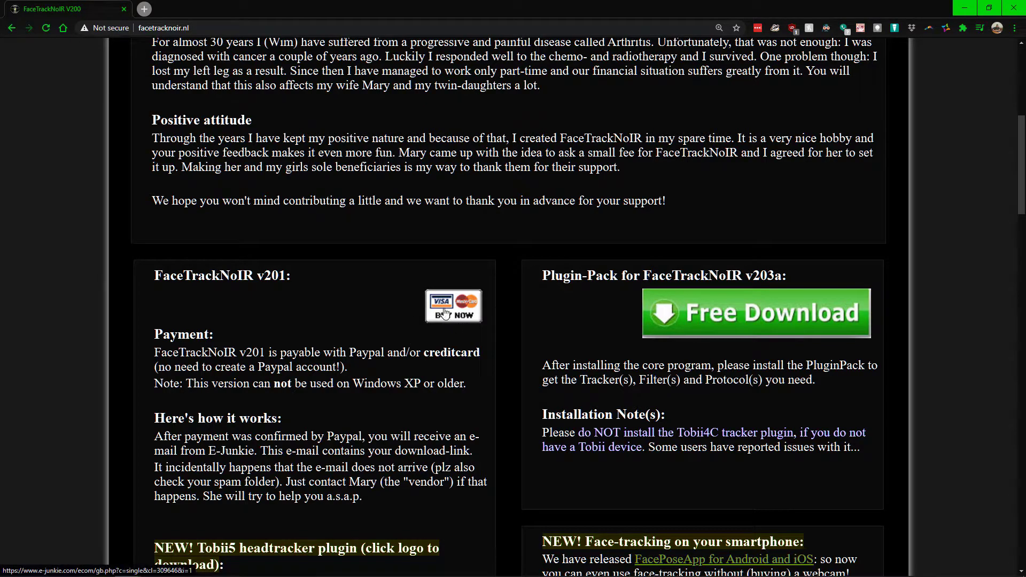
pyautogui.scroll(-6, 469, 325)
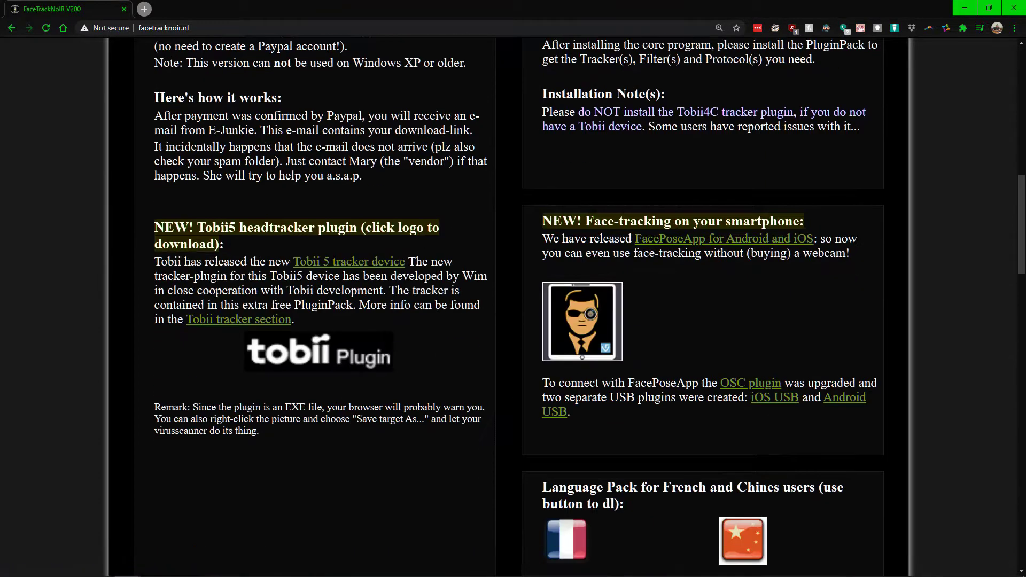
pyautogui.scroll(5, 418, 248)
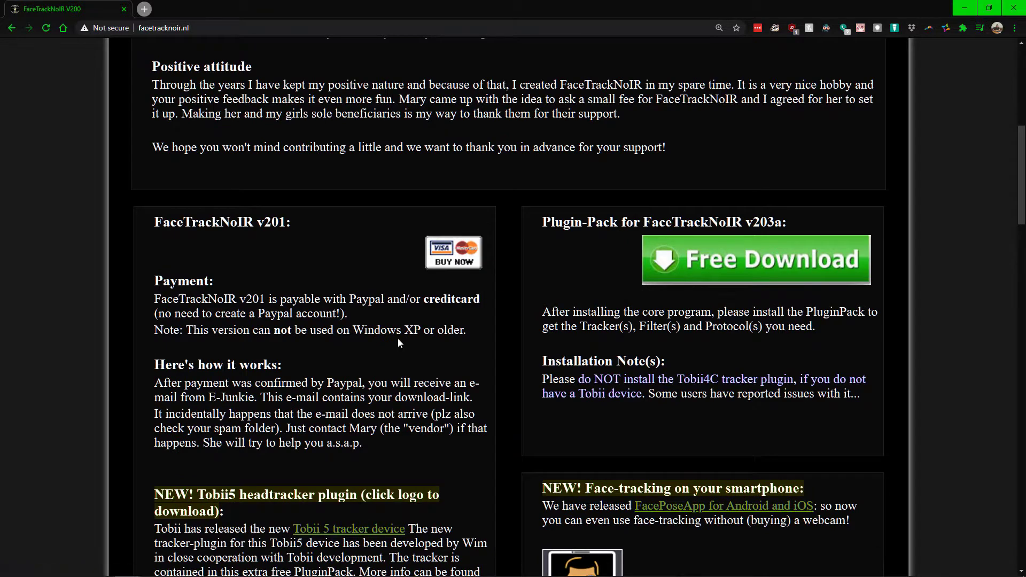
pyautogui.scroll(-4, 398, 338)
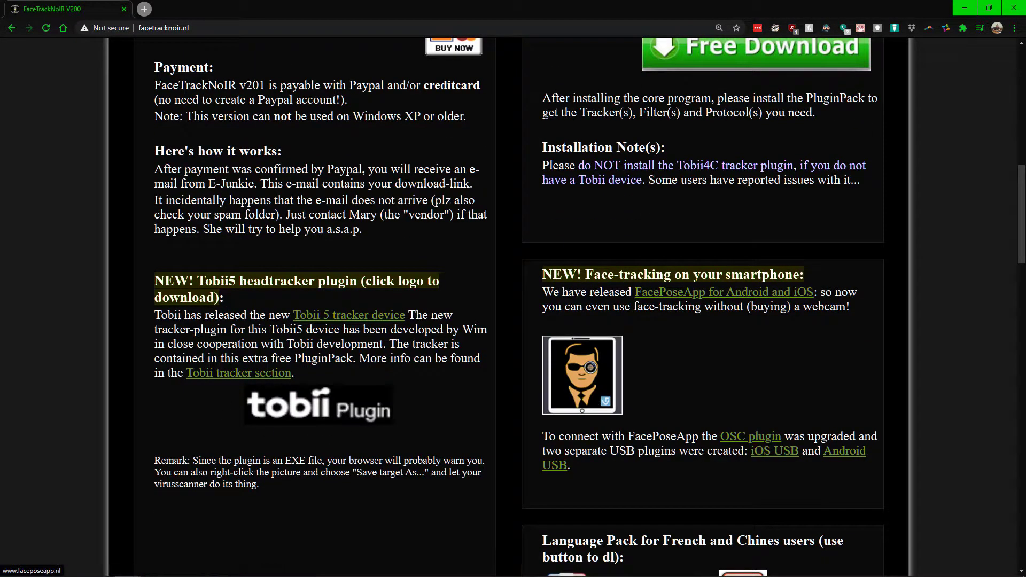
pyautogui.scroll(5, 560, 397)
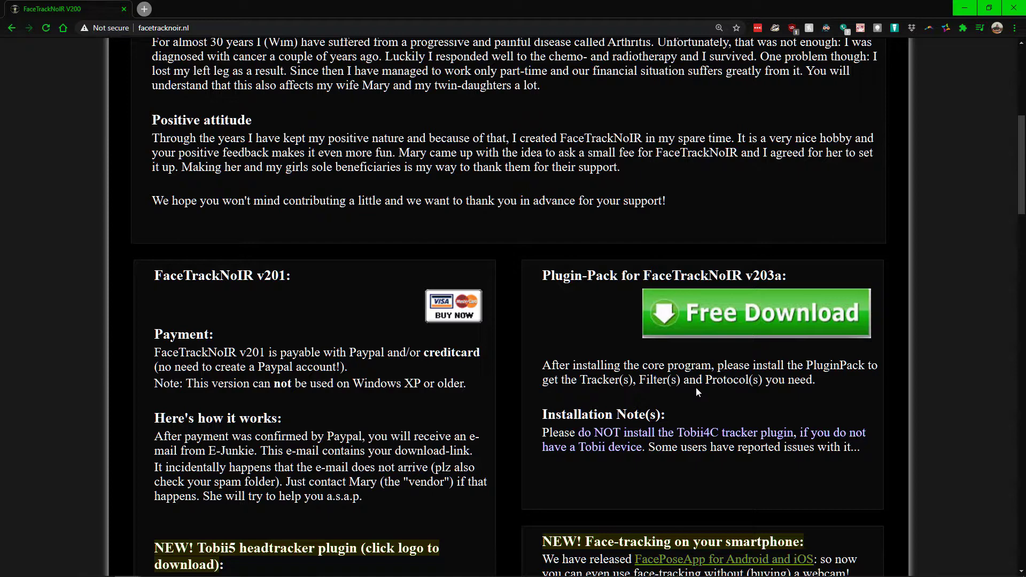
pyautogui.click(964, 9)
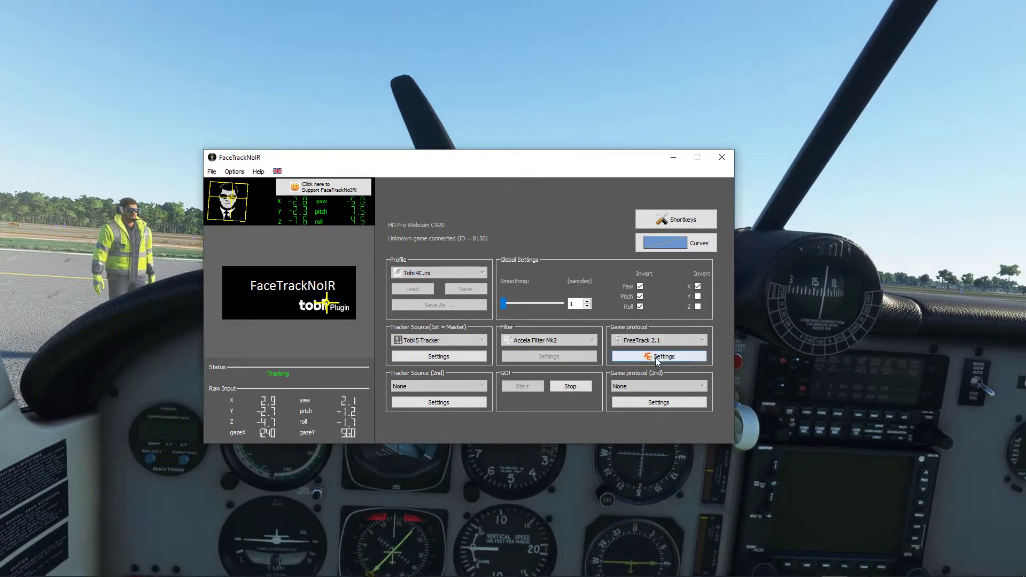
# - Open the FreeTrack 2.1 game protocol settings from FaceTrackNoIR's main window
pyautogui.click(657, 358)
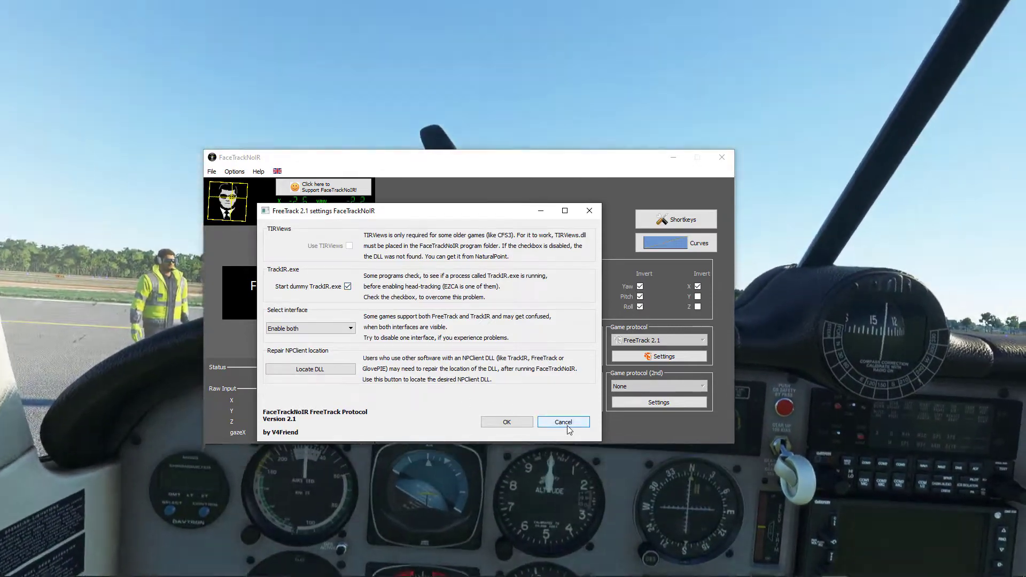
# - Confirm FreeTrack 2.1 settings with dummy TrackIR.exe on and Enable both selected
pyautogui.click(567, 424)
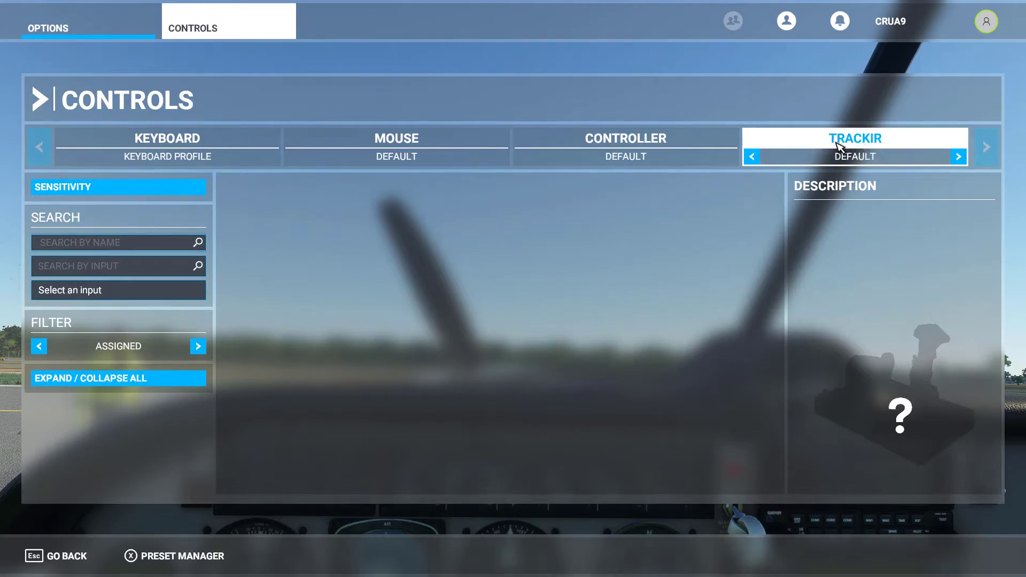
# - Review the TrackIR device's sensitivity settings, then exit to test head tracking in the cockpit
pyautogui.click(850, 139)
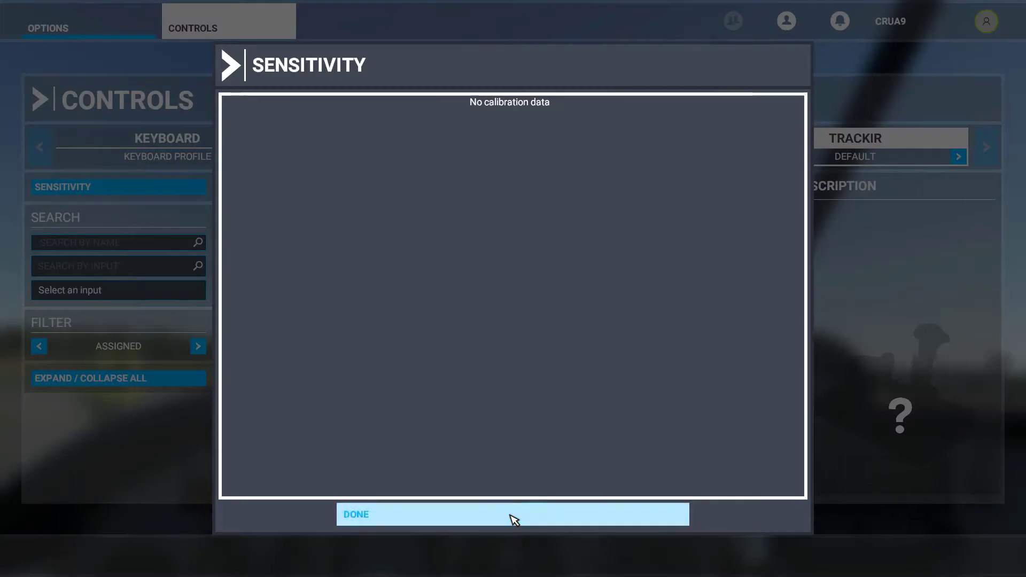
pyautogui.click(514, 520)
pyautogui.press('Escape')
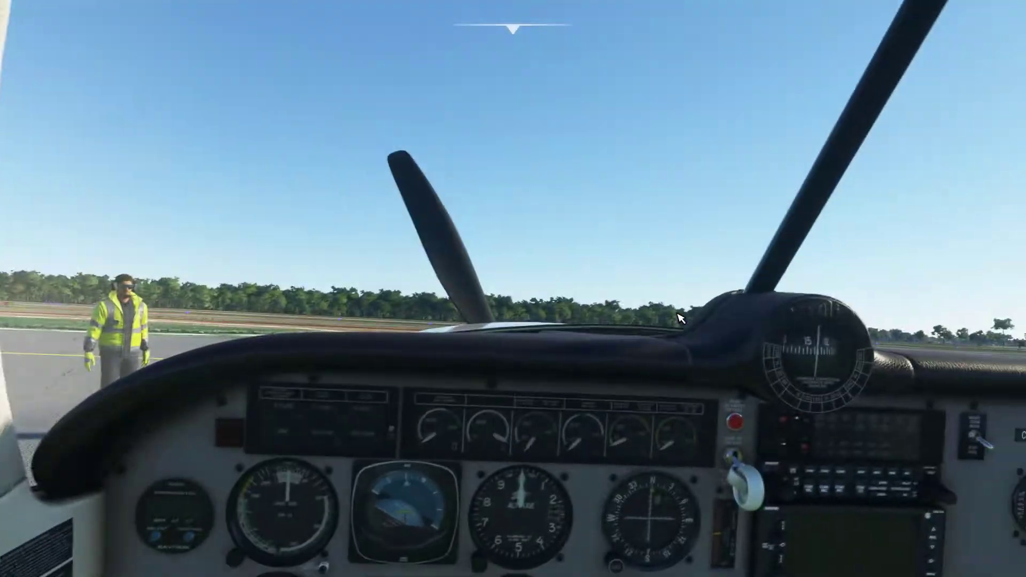
# - Reopen Options > Controls, check FaceTrackNoIR, then back out to the options menu
pyautogui.press('Escape')
pyautogui.click(822, 199)
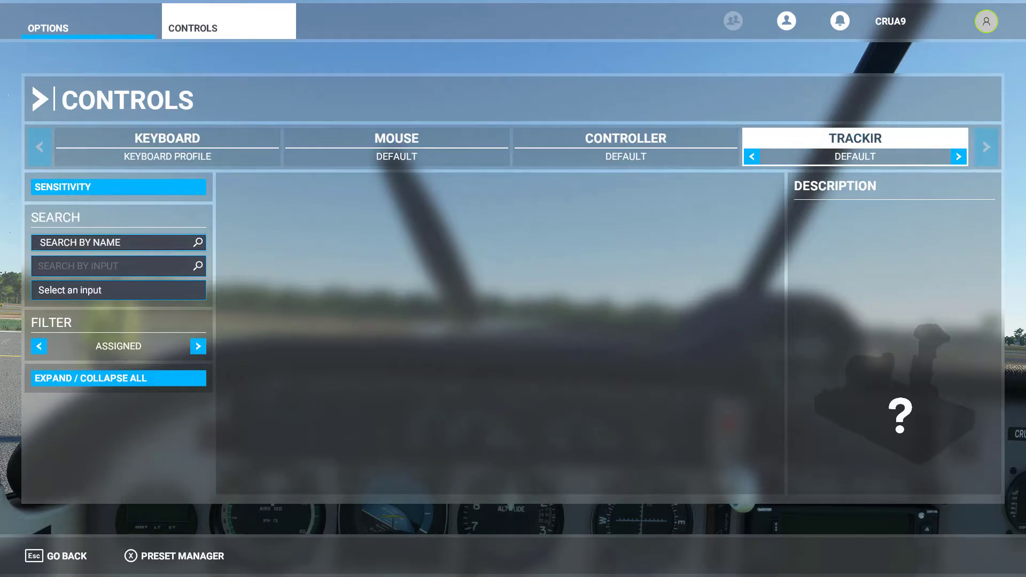
pyautogui.hotkey('alt', 'Tab')
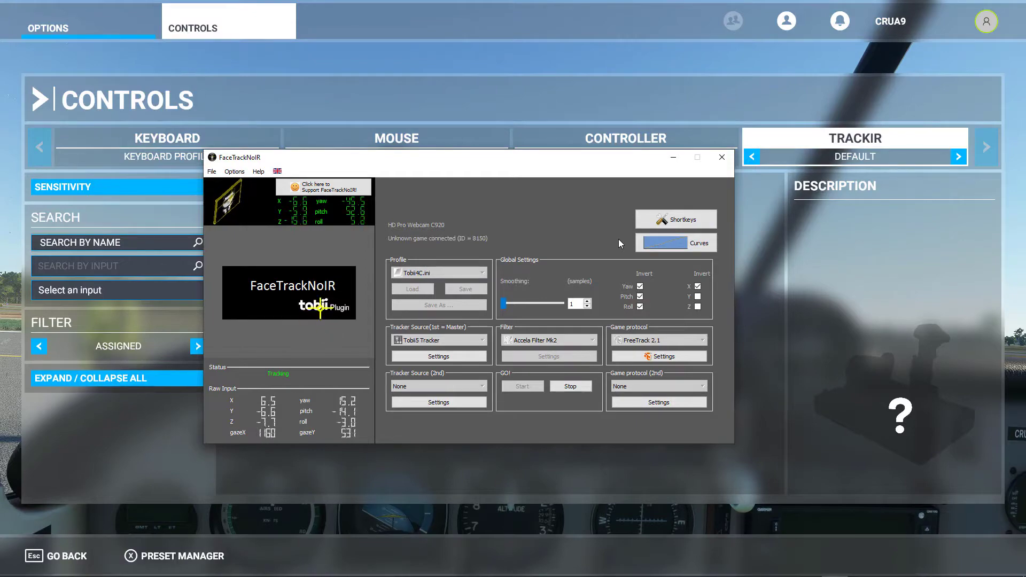
pyautogui.click(822, 250)
pyautogui.press('Escape')
pyautogui.press('Escape')
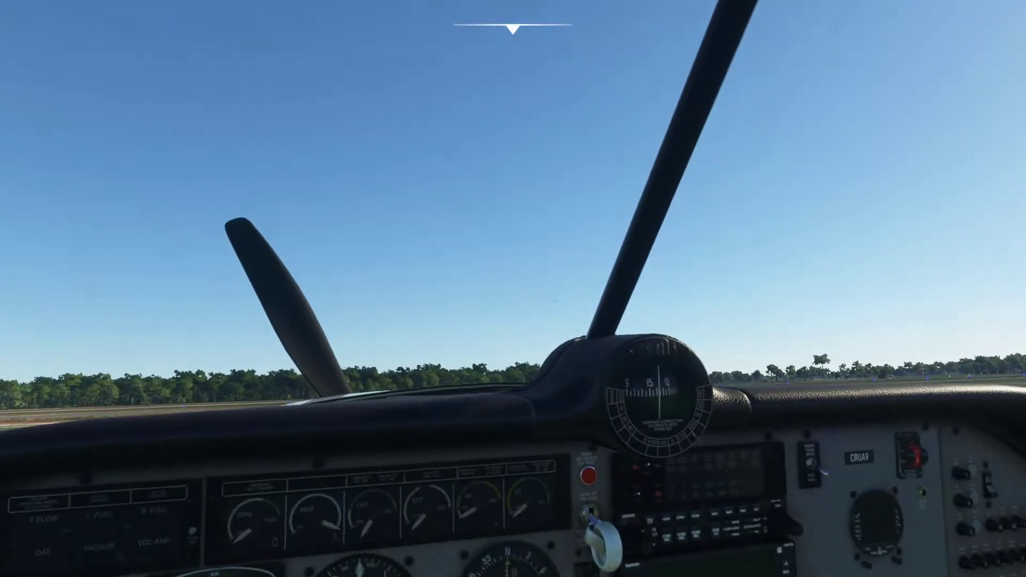
# - Switch to FaceTrackNoIR and open its tracking Curves dialog
pyautogui.hotkey('alt', 'Tab')
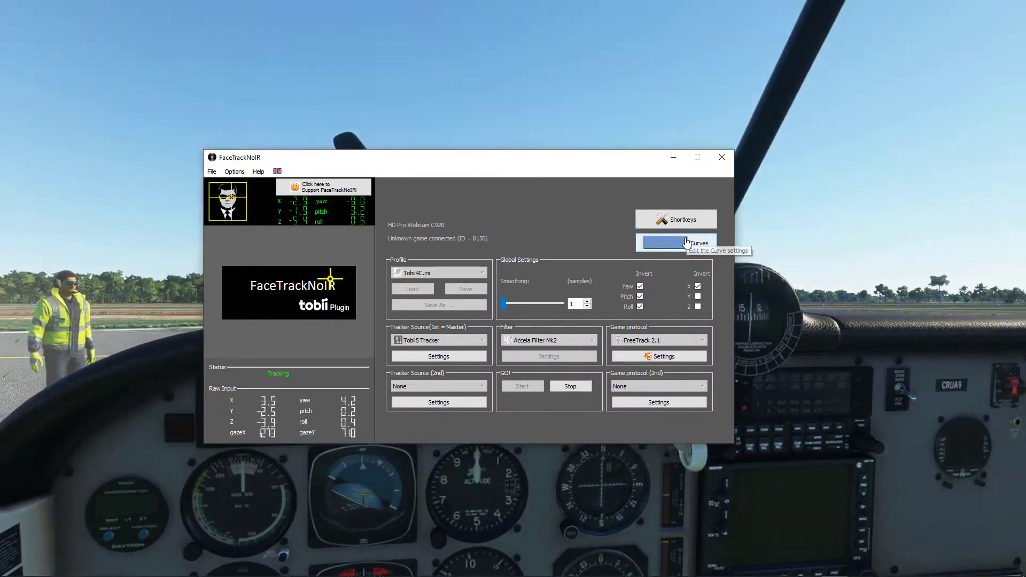
pyautogui.click(686, 241)
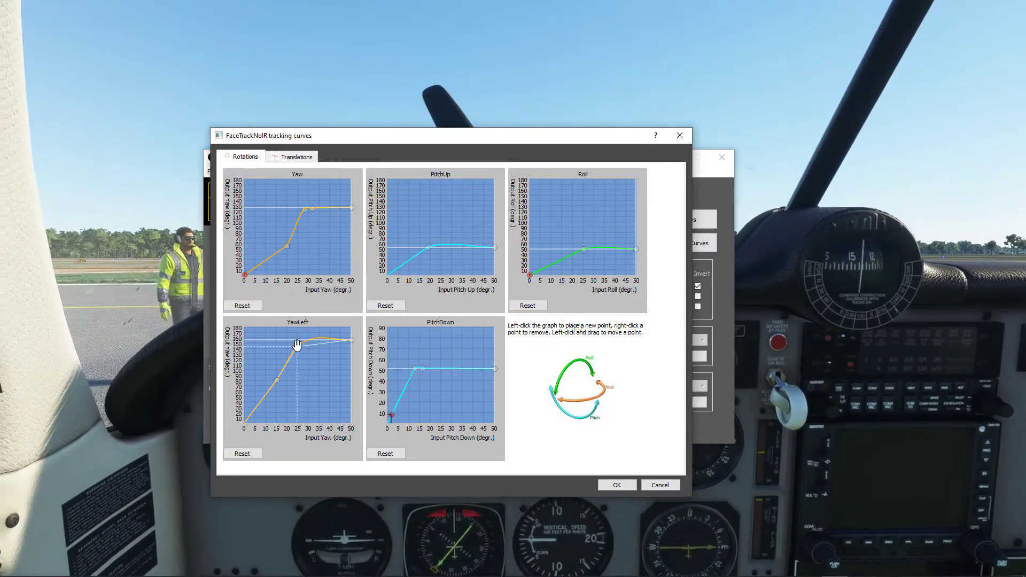
# - Reshape the YawLeft curve to climb steeply, adding a point and lowering the peak near 160°
pyautogui.moveTo(297, 342); pyautogui.dragTo(294, 372)
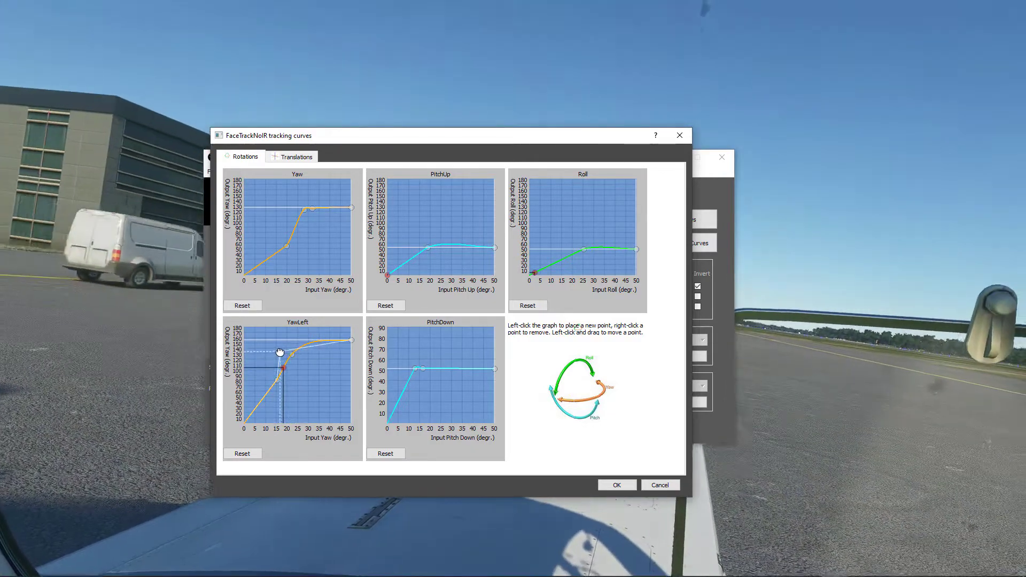
pyautogui.moveTo(284, 353); pyautogui.dragTo(283, 353)
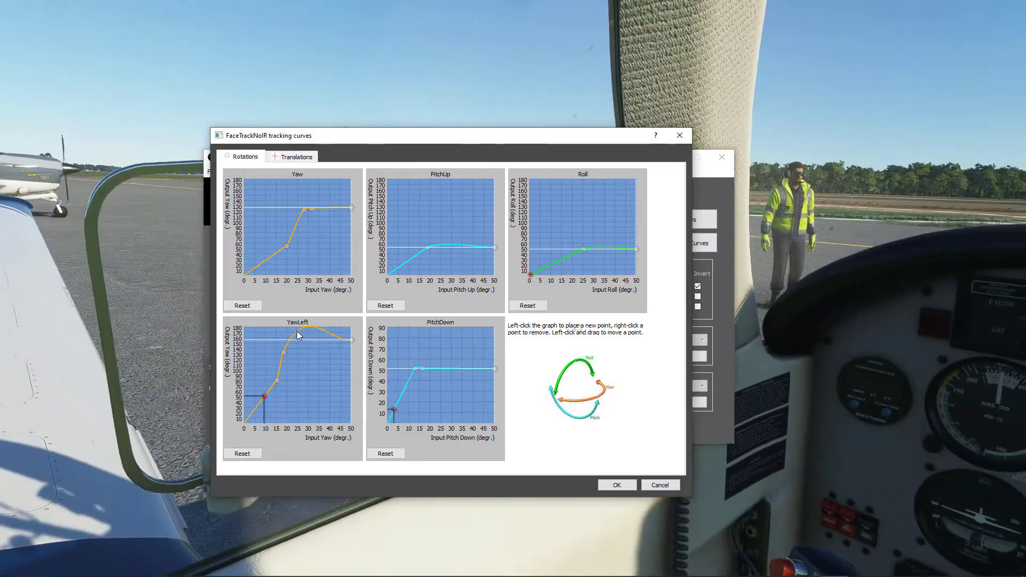
pyautogui.click(296, 330)
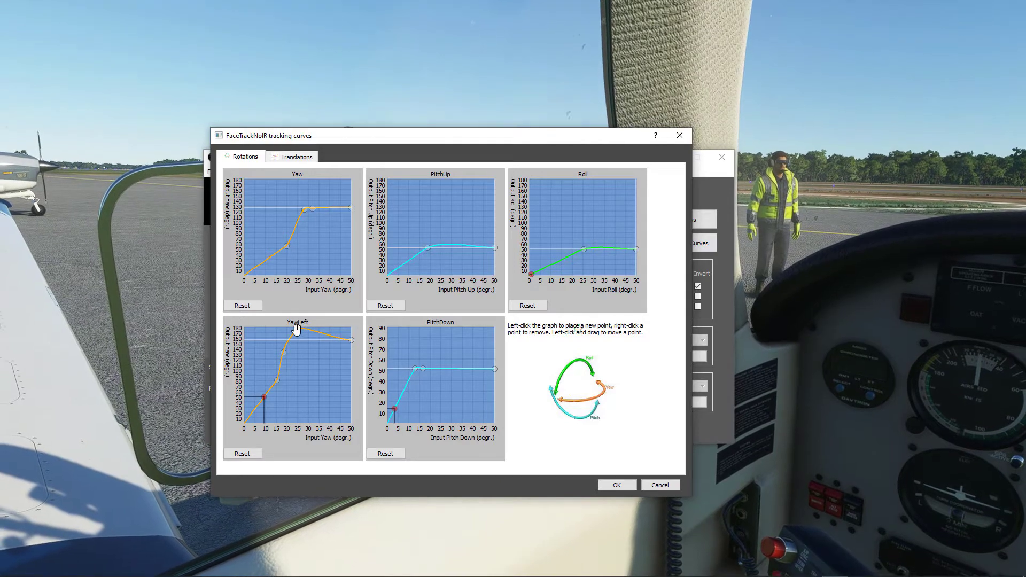
pyautogui.moveTo(298, 331); pyautogui.dragTo(297, 337)
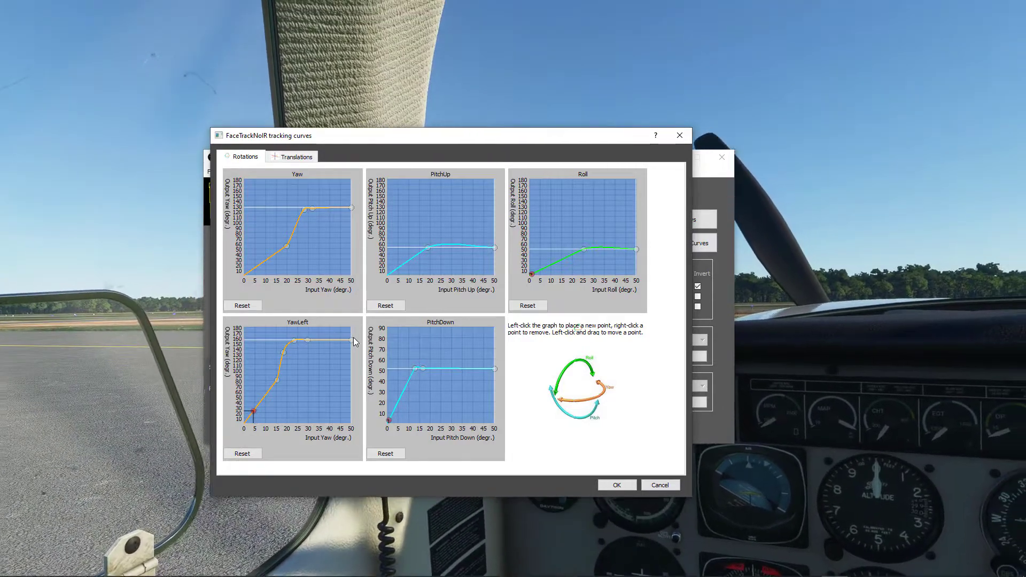
# - Drag the YawLeft curve's end point at input 50 down toward 150 output
pyautogui.moveTo(351, 340); pyautogui.dragTo(345, 349)
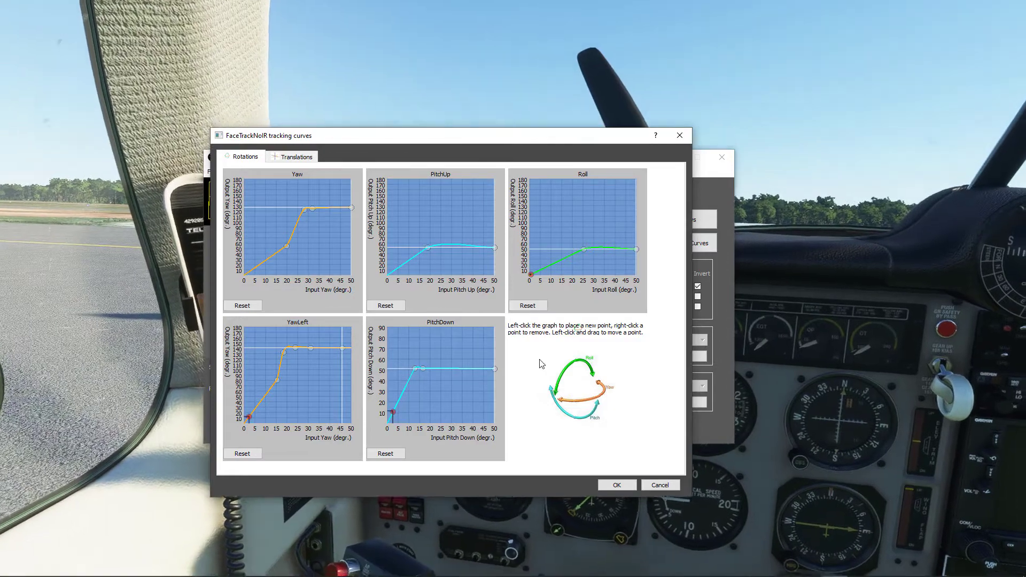
# - View the Translations curves, then close the curves dialog, saving the changes
pyautogui.click(295, 156)
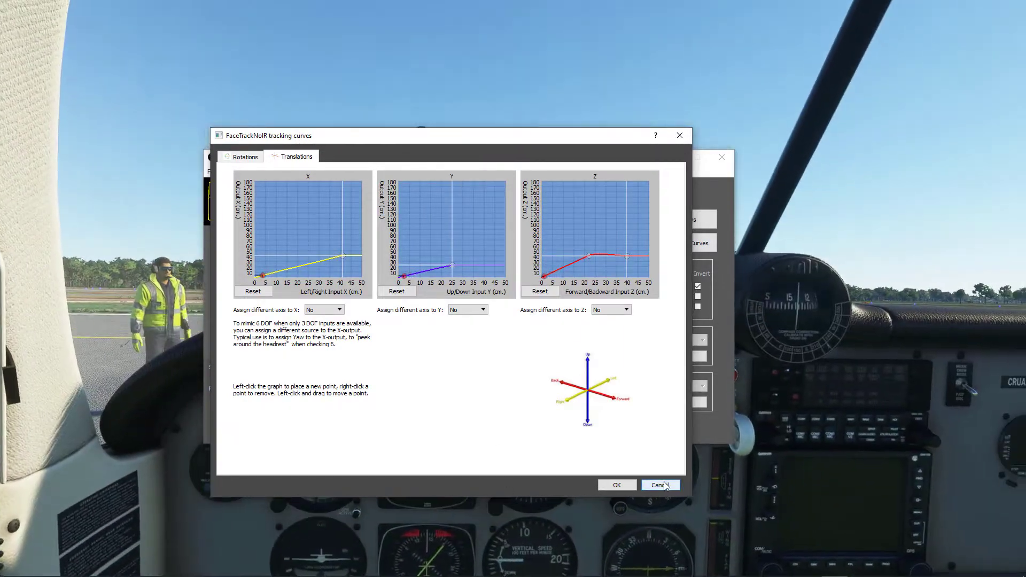
pyautogui.click(662, 485)
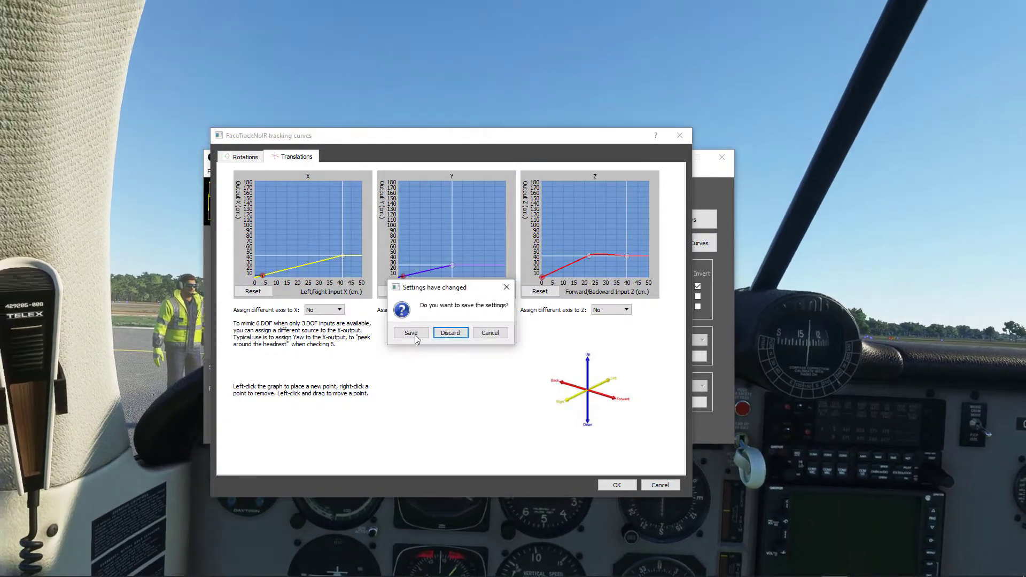
pyautogui.click(415, 335)
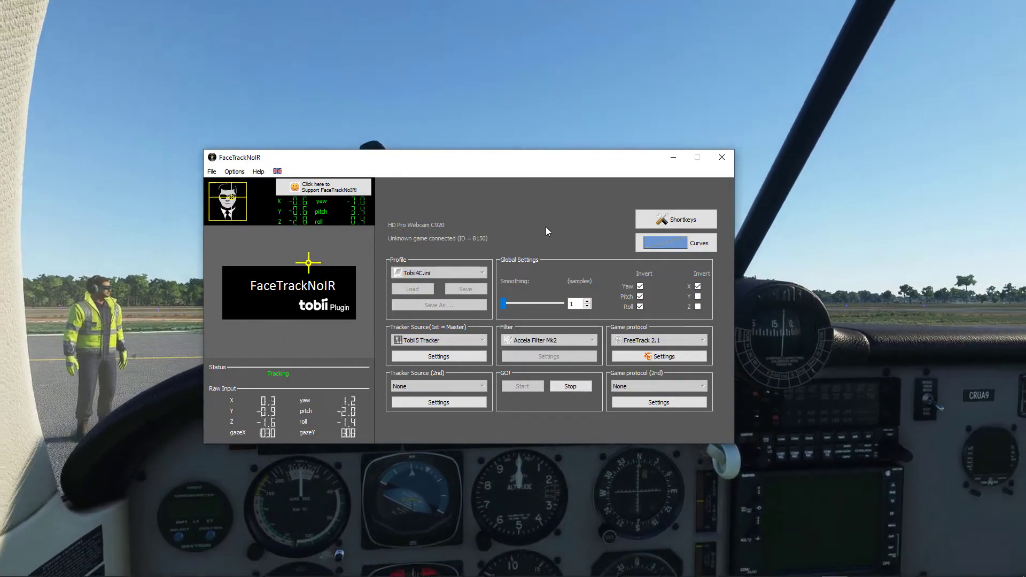
# - Bring the full-screen flight simulator back in front of FaceTrackNoIR
pyautogui.click(631, 41)
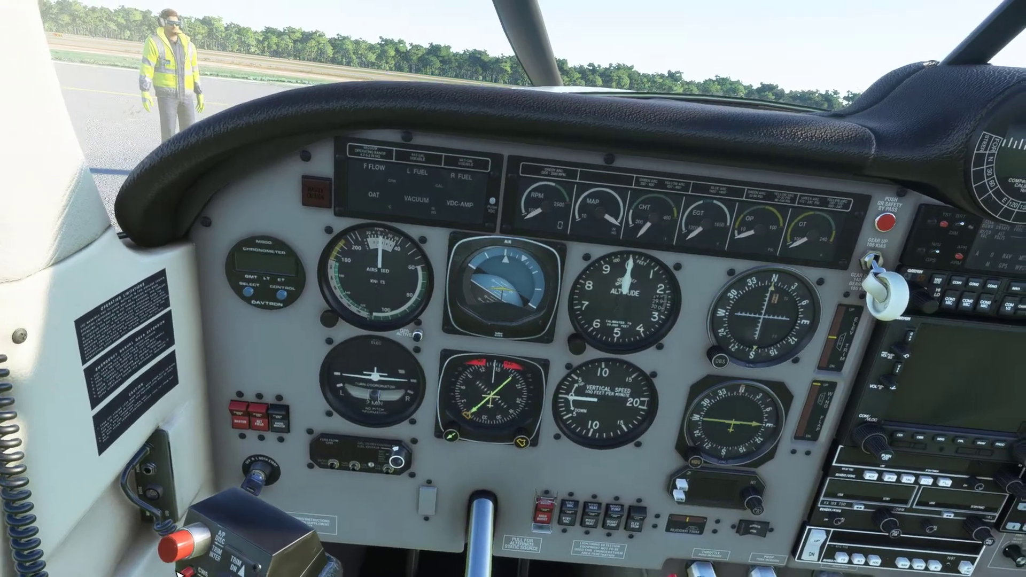
pyautogui.moveTo(178, 574); pyautogui.dragTo(178, 574)
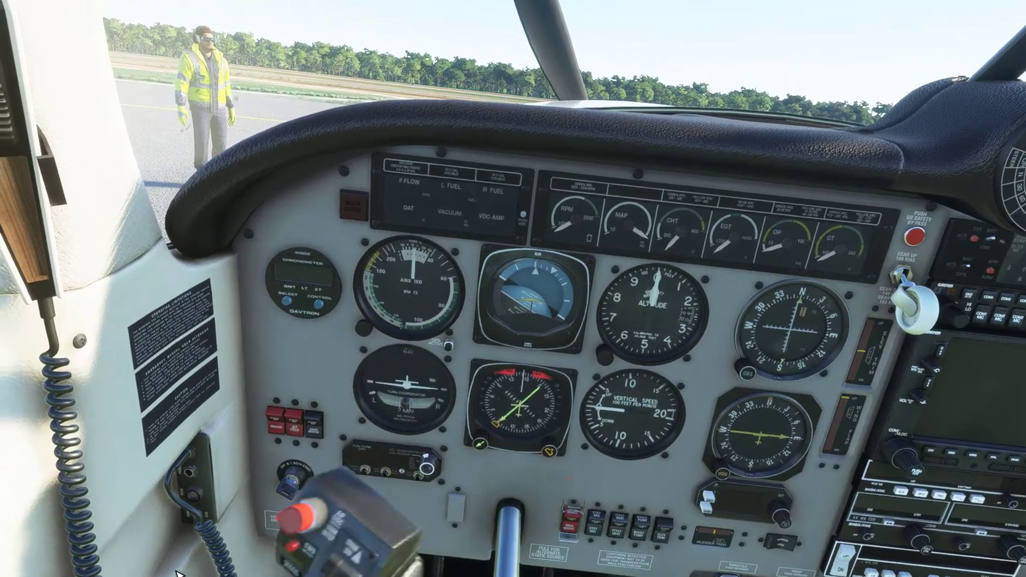